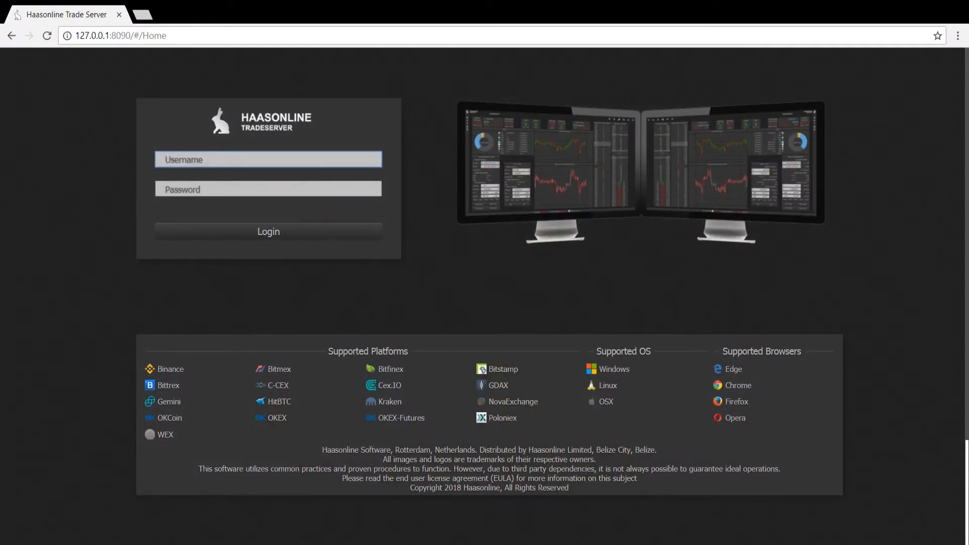
# - Log in with the account username and password to reach the Home dashboard
pyautogui.click(656, 502)
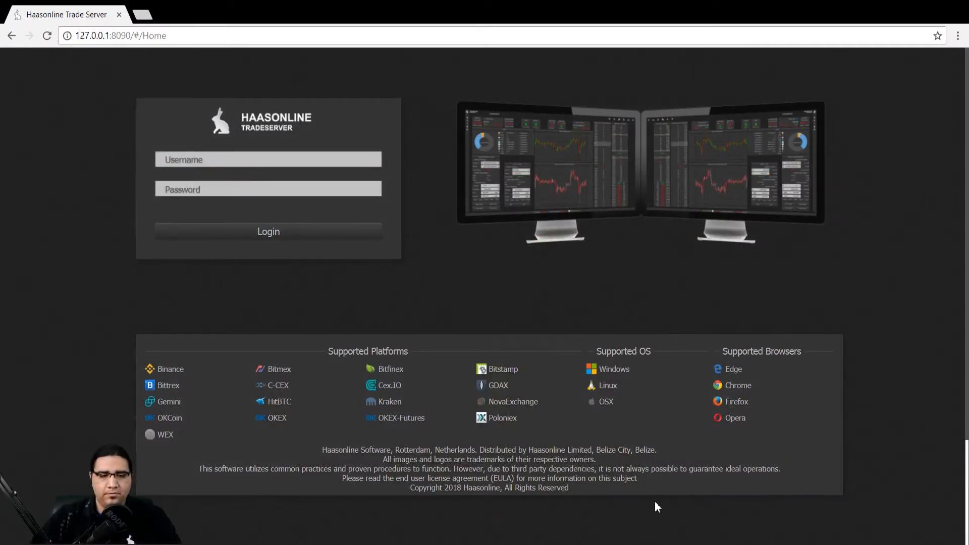
pyautogui.click(297, 162)
pyautogui.write('haas')
pyautogui.press('Tab')
pyautogui.write('haas')
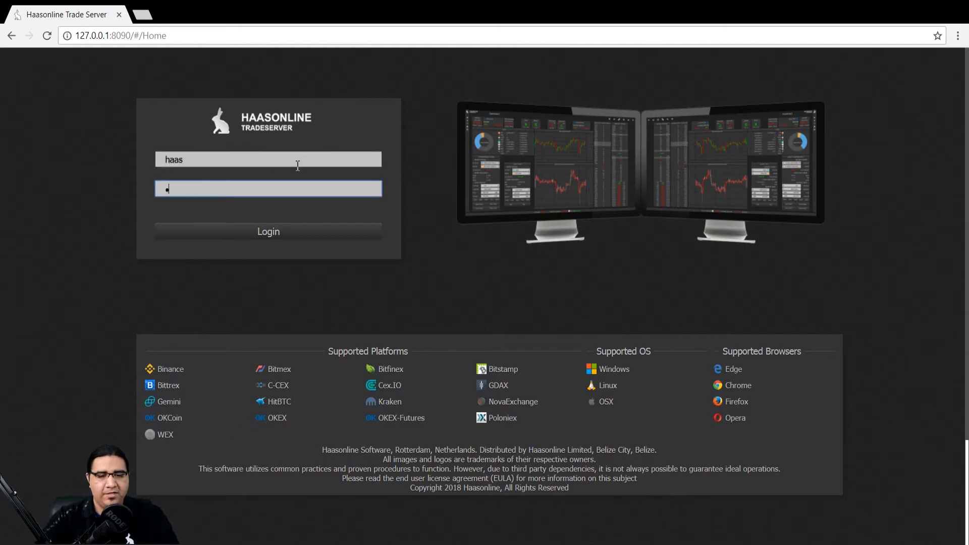
pyautogui.press('Return')
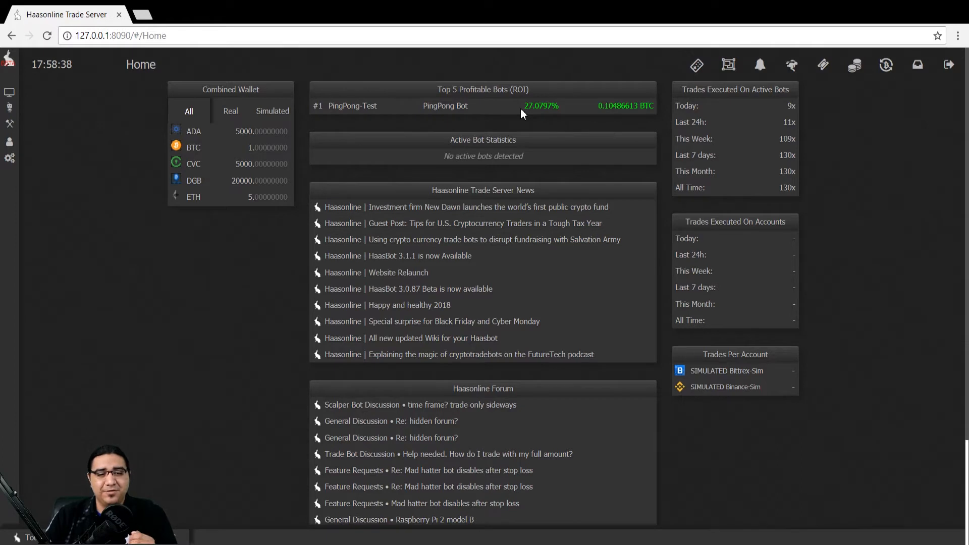
# - Open Trade Bots > Bot Performance Analyzer and load the PingPong-Test bot
pyautogui.moveTo(21, 78)
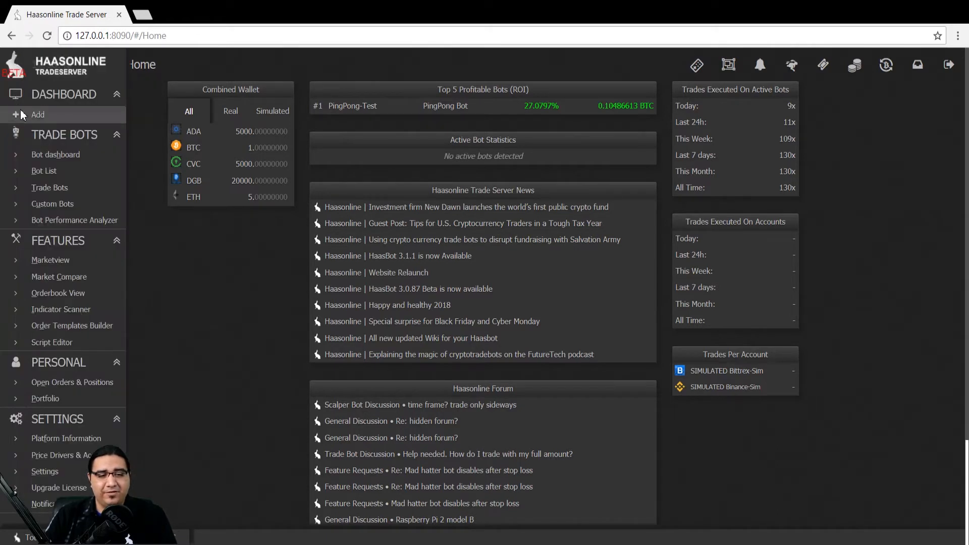
pyautogui.click(45, 225)
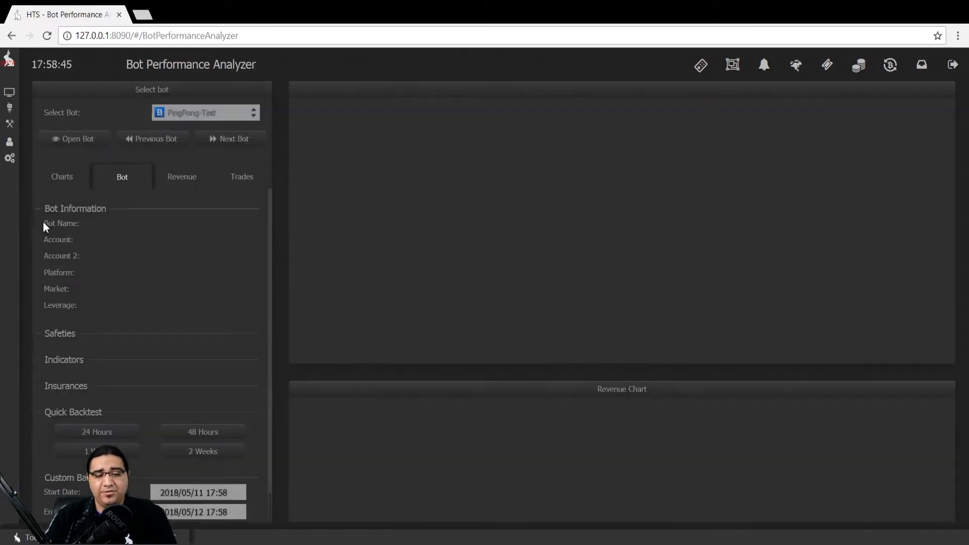
pyautogui.click(238, 111)
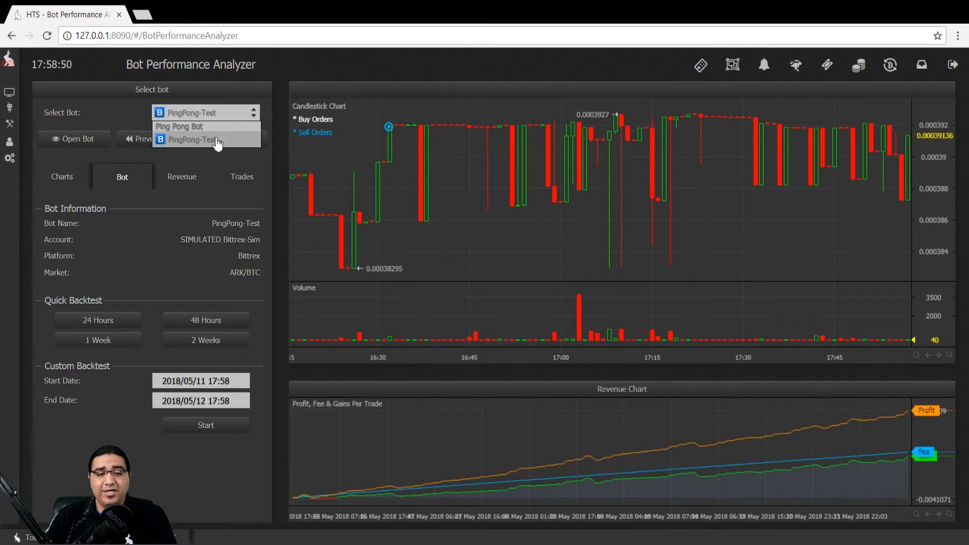
pyautogui.click(217, 144)
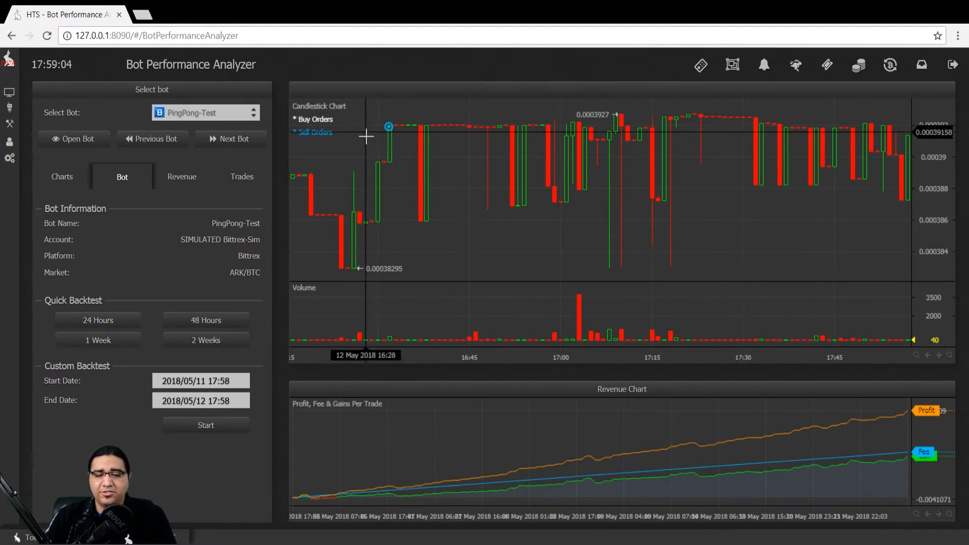
# - Pan the candlestick chart back to the 15:30–17:00 span and show the Charts editor settings
pyautogui.moveTo(405, 200); pyautogui.dragTo(712, 216)
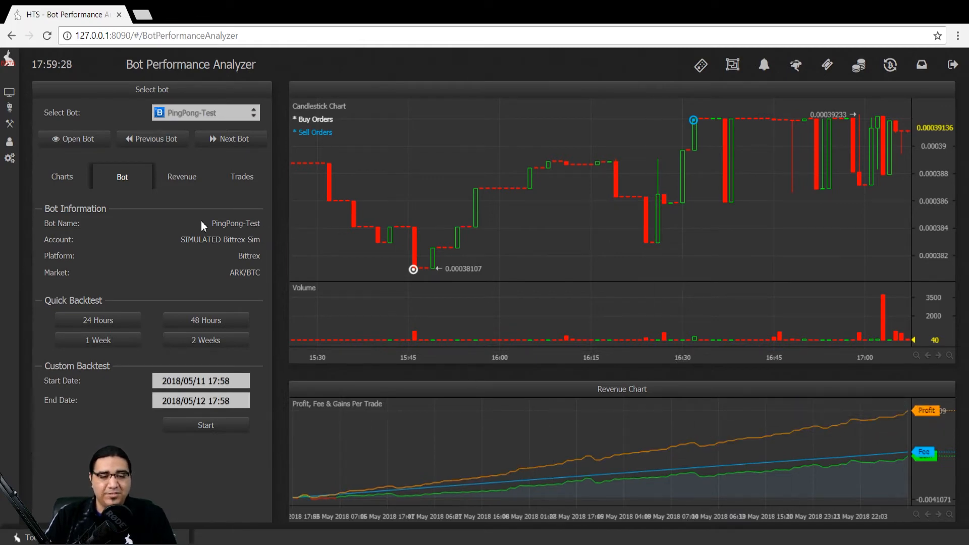
pyautogui.click(60, 191)
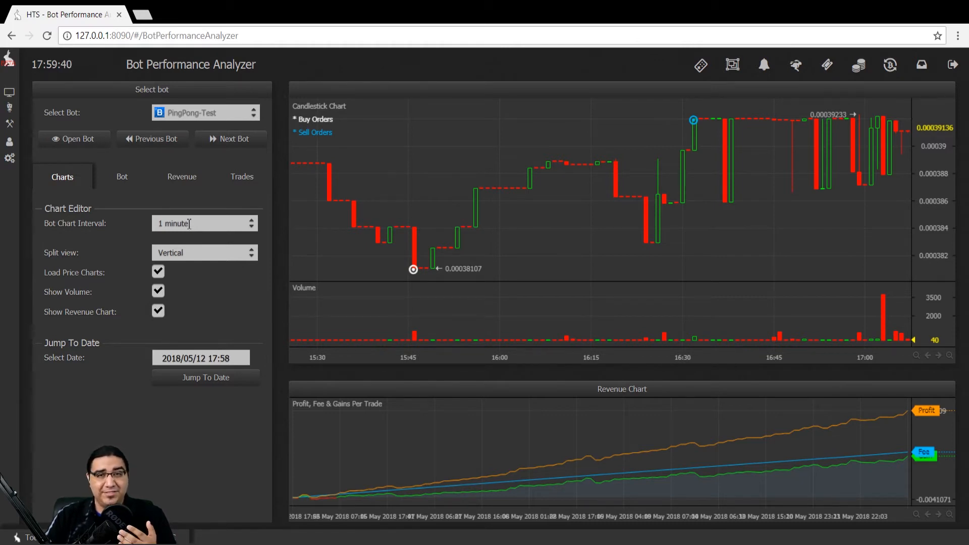
# - Set the chart interval to 15 minutes, keep vertical split view, and leave the revenue chart shown
pyautogui.click(189, 224)
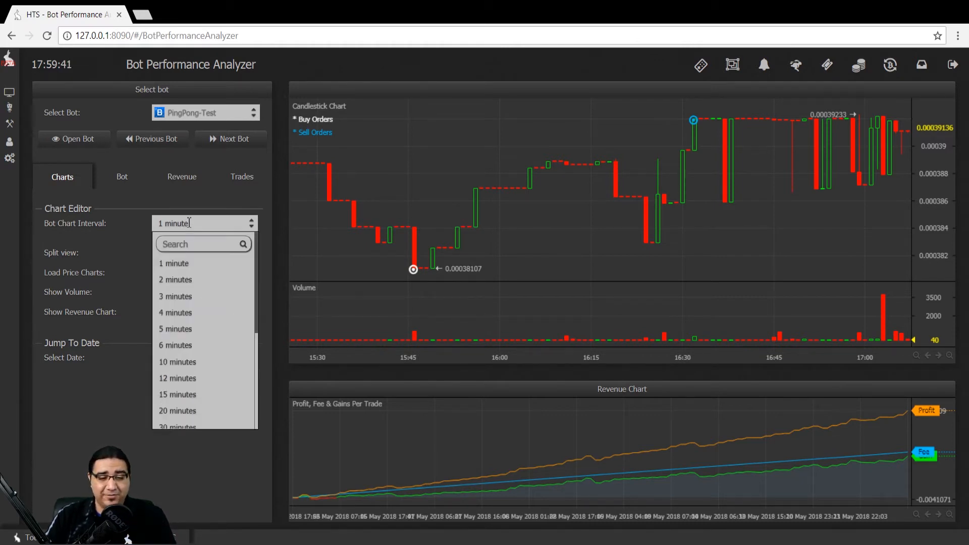
pyautogui.click(183, 394)
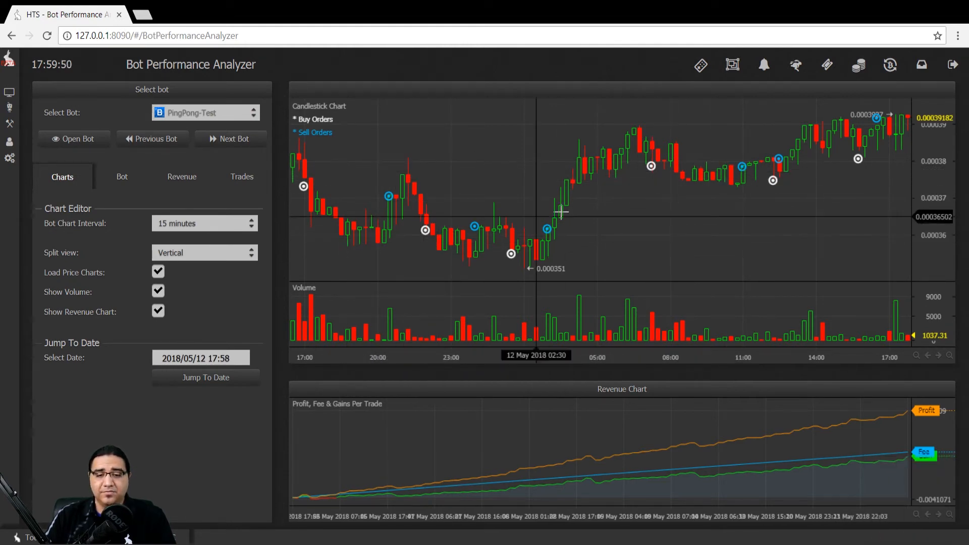
pyautogui.click(205, 255)
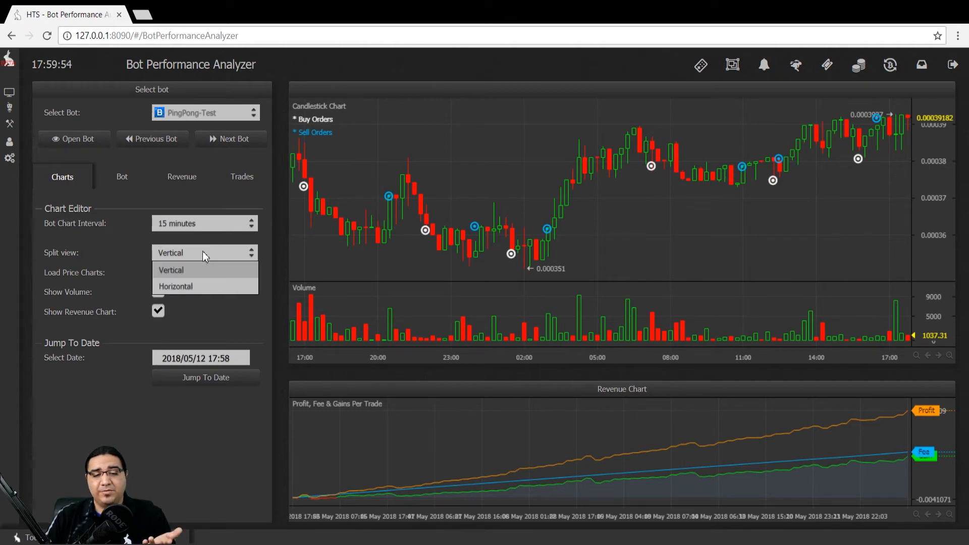
pyautogui.click(111, 258)
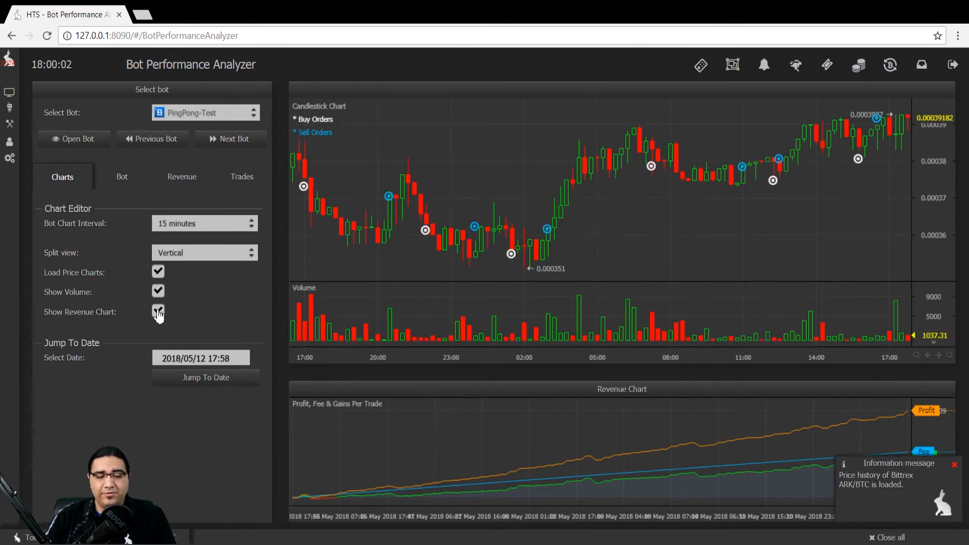
pyautogui.click(158, 312)
pyautogui.click(158, 312)
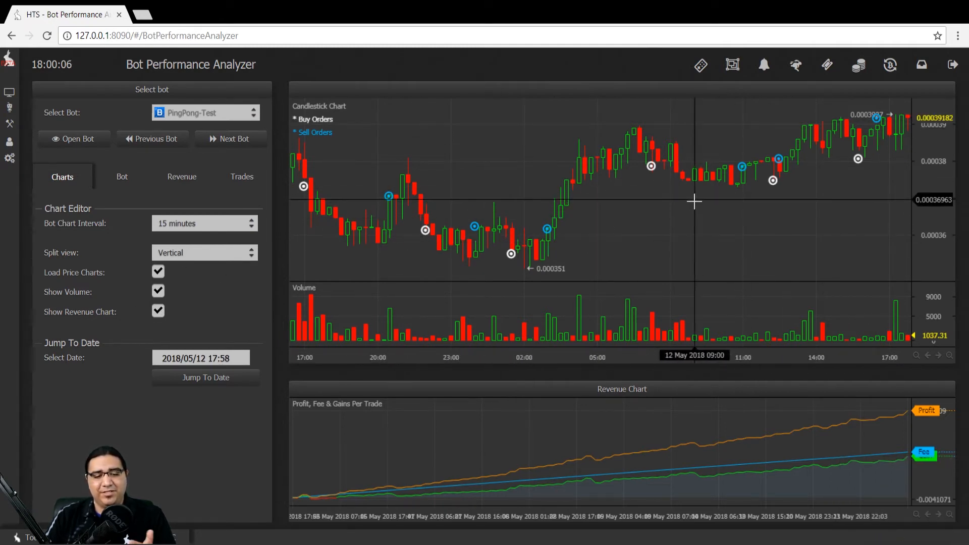
# - Check the date picker, view the bot's Bittrex ARK/BTC details, then its revenue figures
pyautogui.click(207, 359)
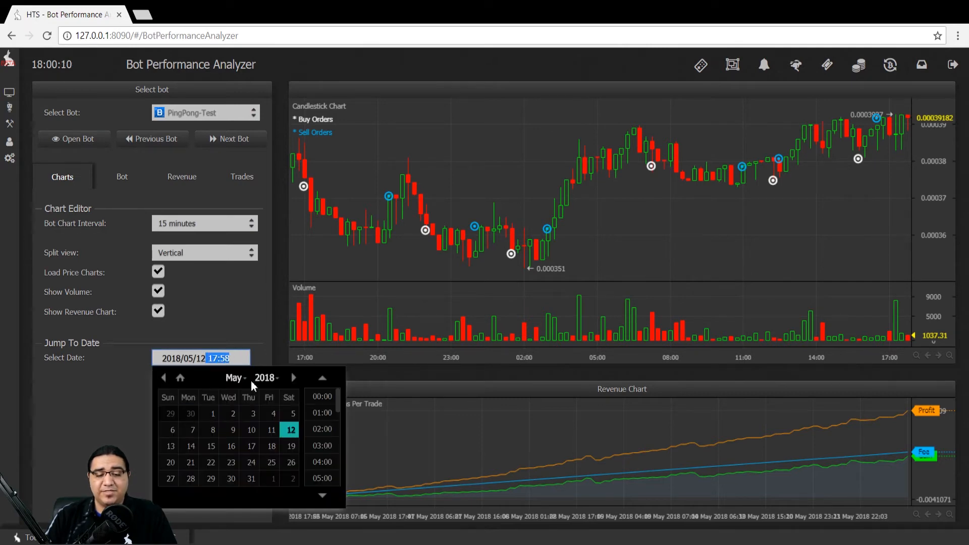
pyautogui.click(240, 303)
pyautogui.click(125, 185)
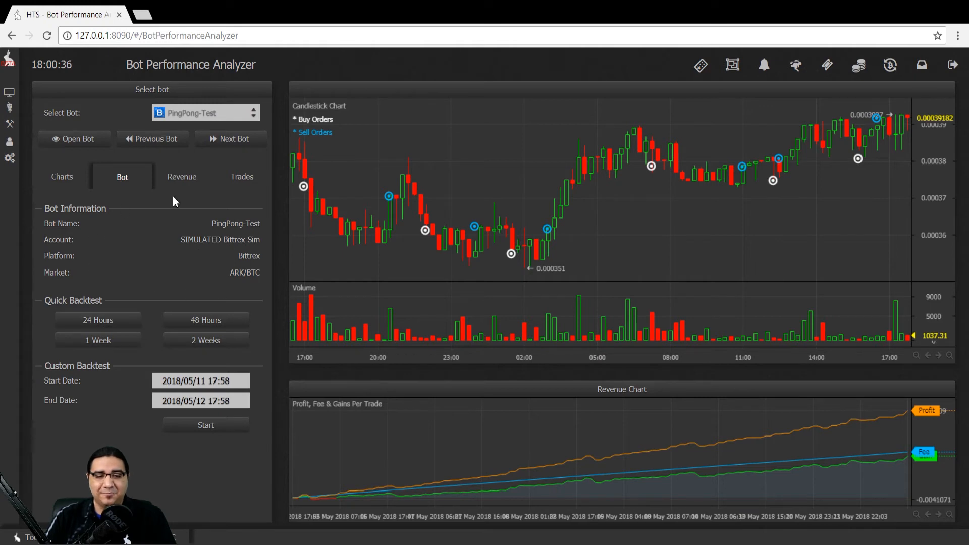
pyautogui.click(182, 185)
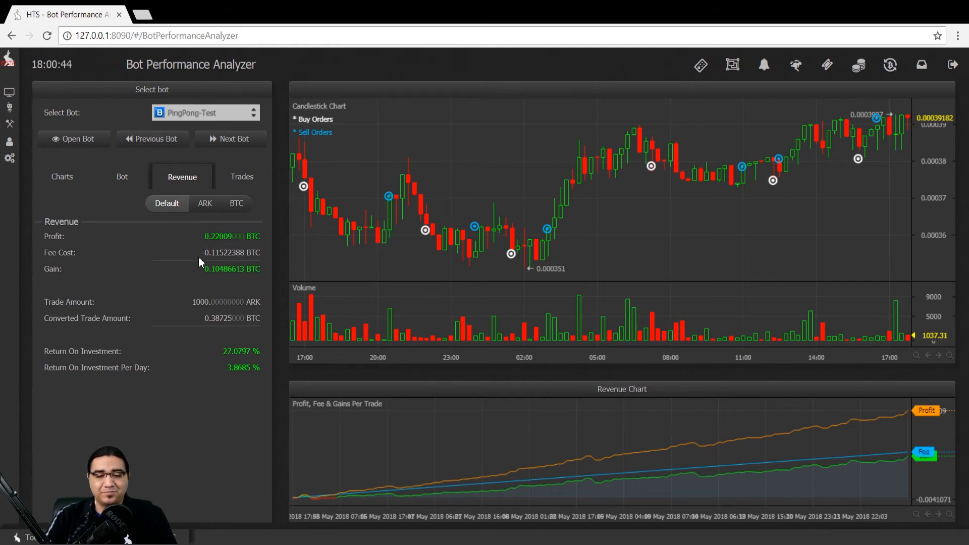
# - Highlight the Fee Cost, Gain, Trade Amount and 27.0797 Return On Investment figures
pyautogui.moveTo(192, 253); pyautogui.dragTo(252, 259)
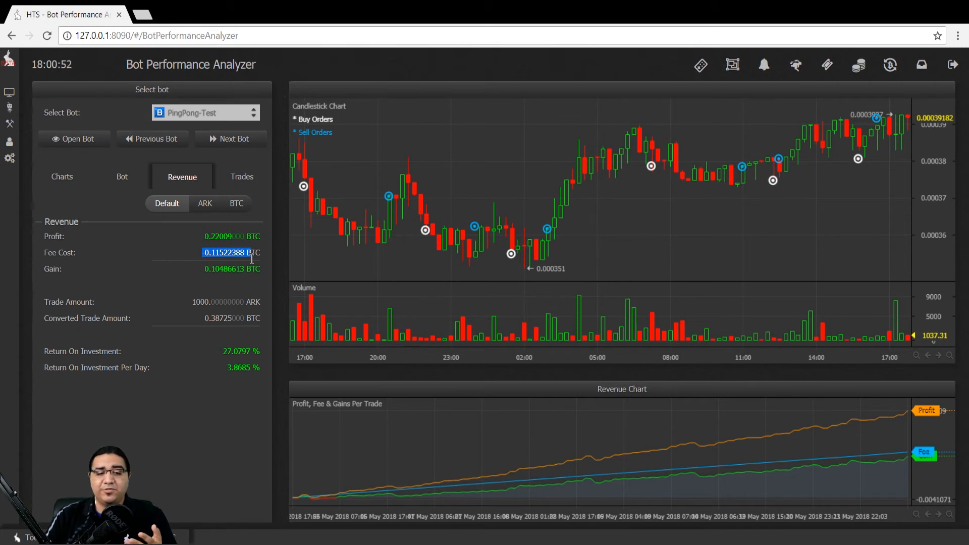
pyautogui.moveTo(204, 269); pyautogui.dragTo(248, 270)
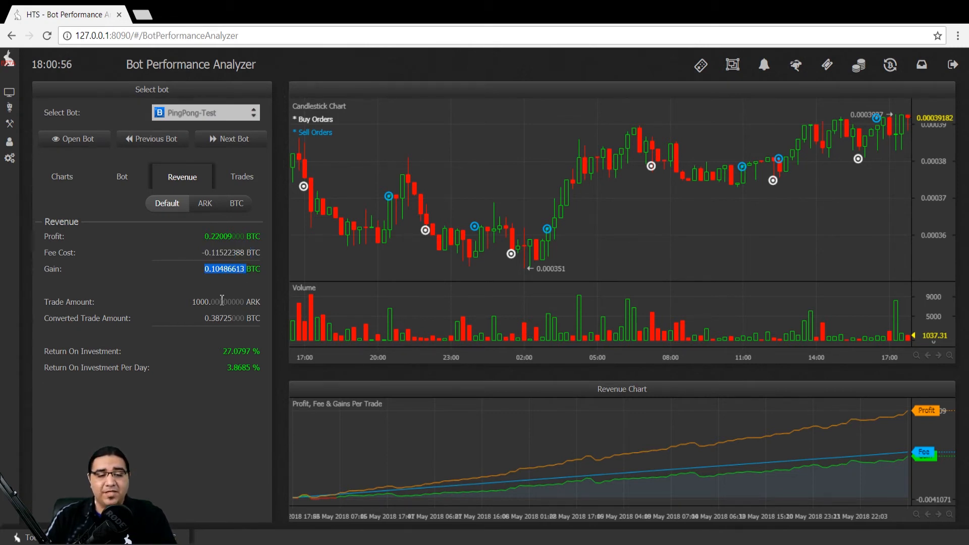
pyautogui.moveTo(192, 302); pyautogui.dragTo(254, 306)
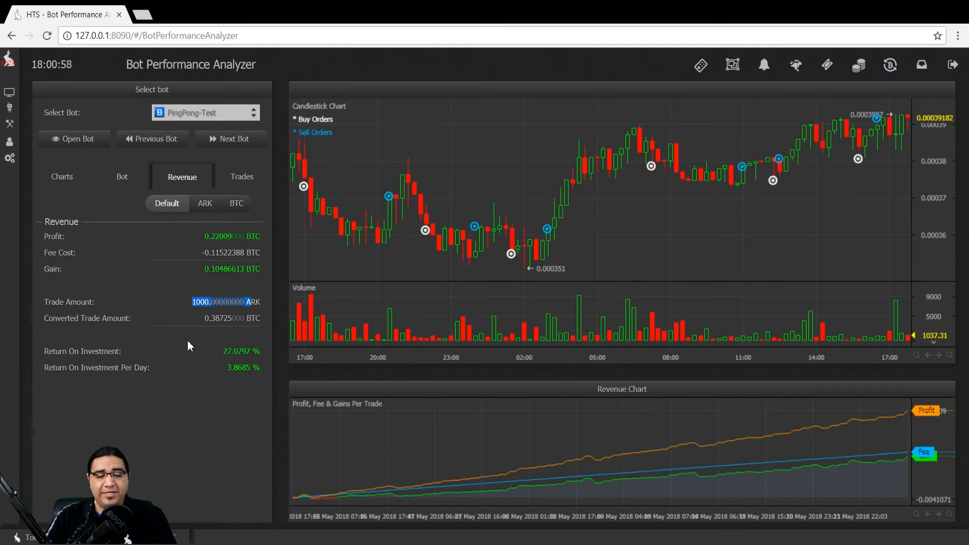
pyautogui.moveTo(222, 351); pyautogui.dragTo(261, 353)
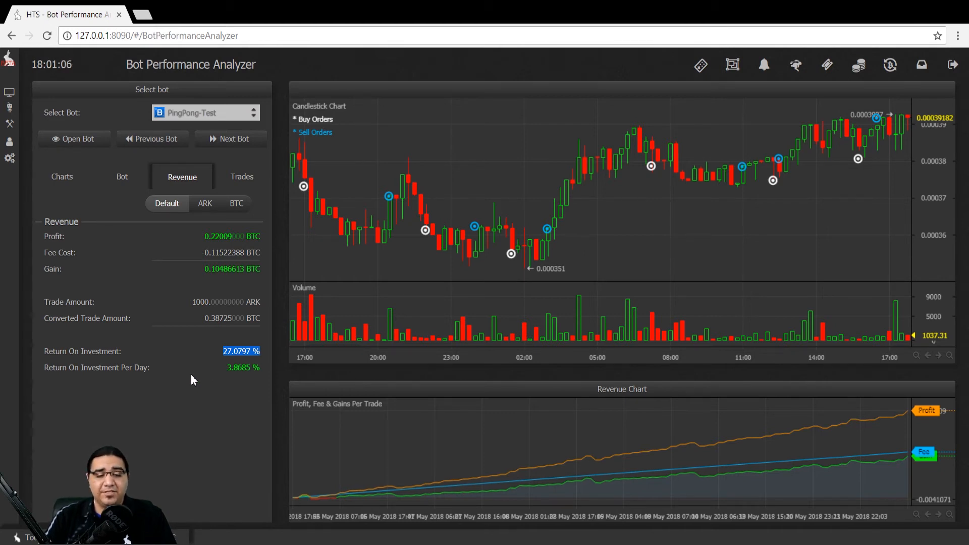
pyautogui.moveTo(234, 368); pyautogui.dragTo(260, 374)
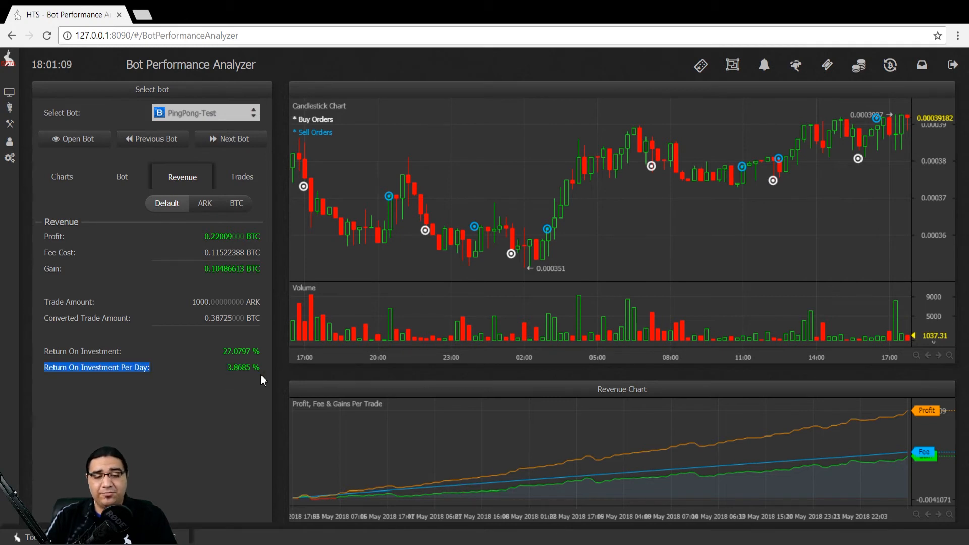
pyautogui.doubleClick(237, 352)
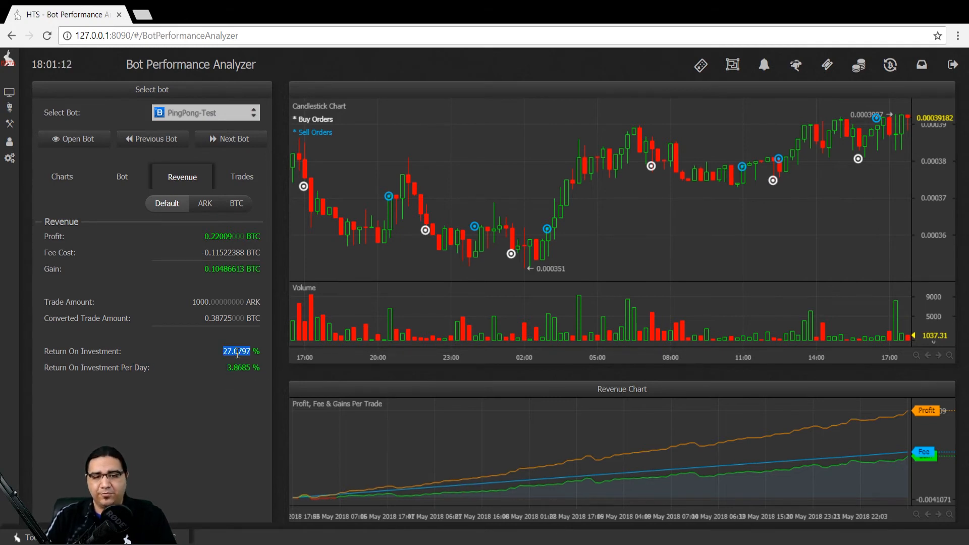
# - Compare the revenue figures in ARK and BTC units, ending in BTC, then view trade statistics
pyautogui.click(207, 204)
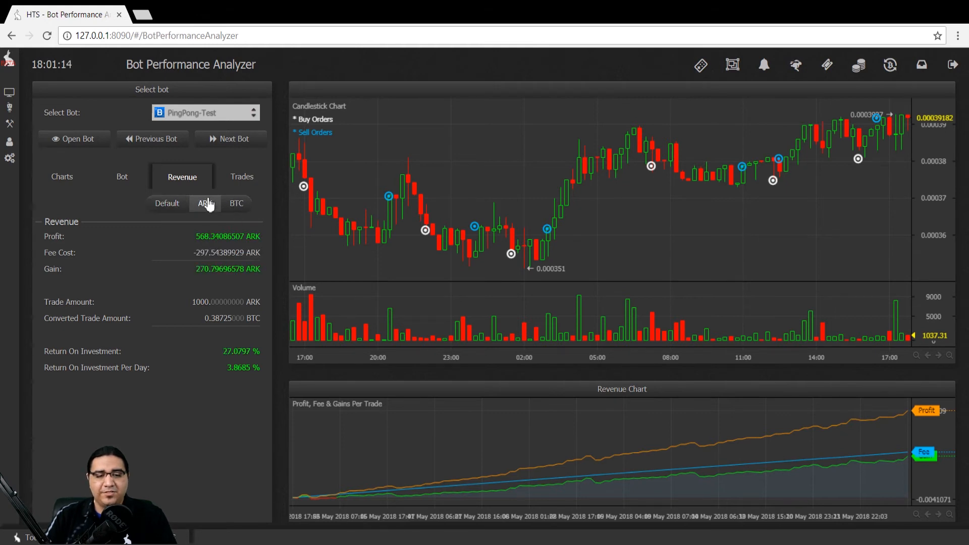
pyautogui.click(229, 208)
pyautogui.click(210, 209)
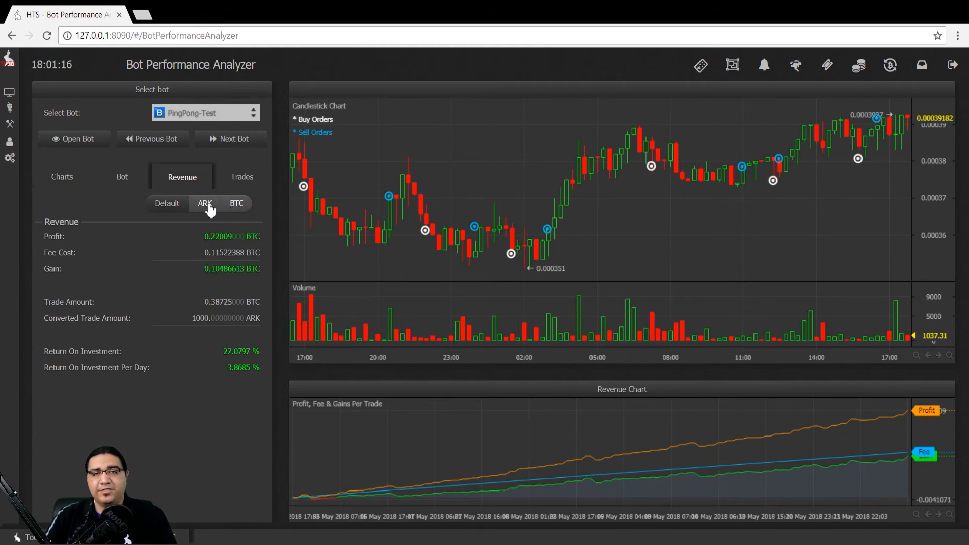
pyautogui.click(210, 210)
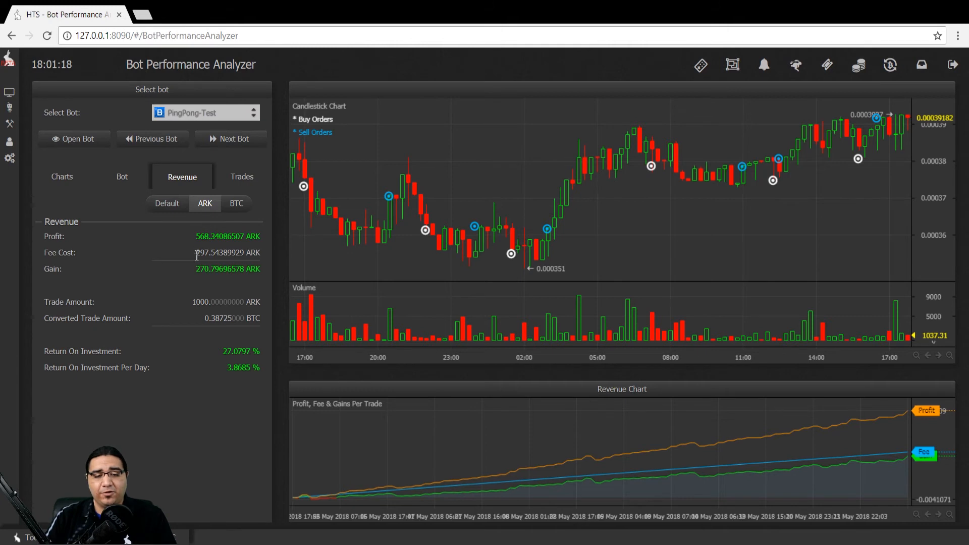
pyautogui.click(237, 205)
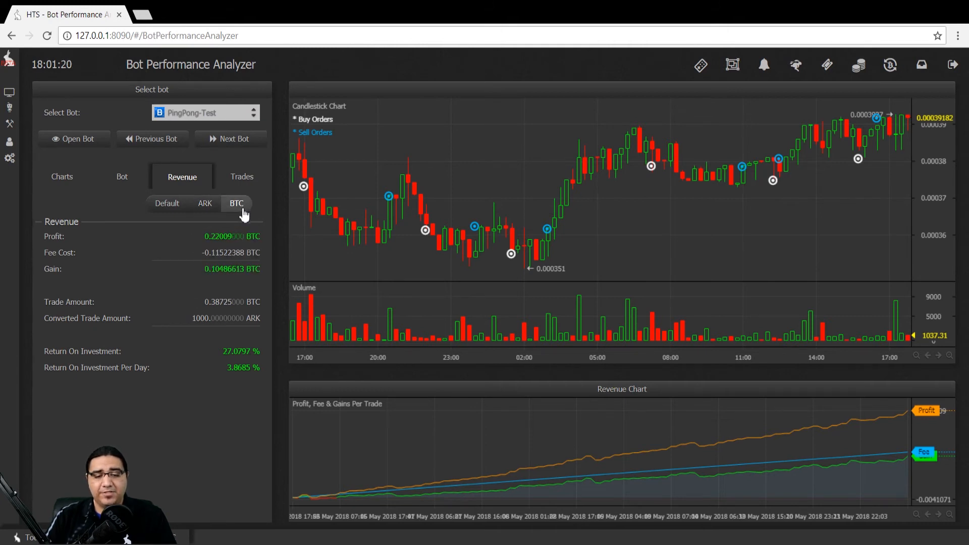
pyautogui.click(261, 188)
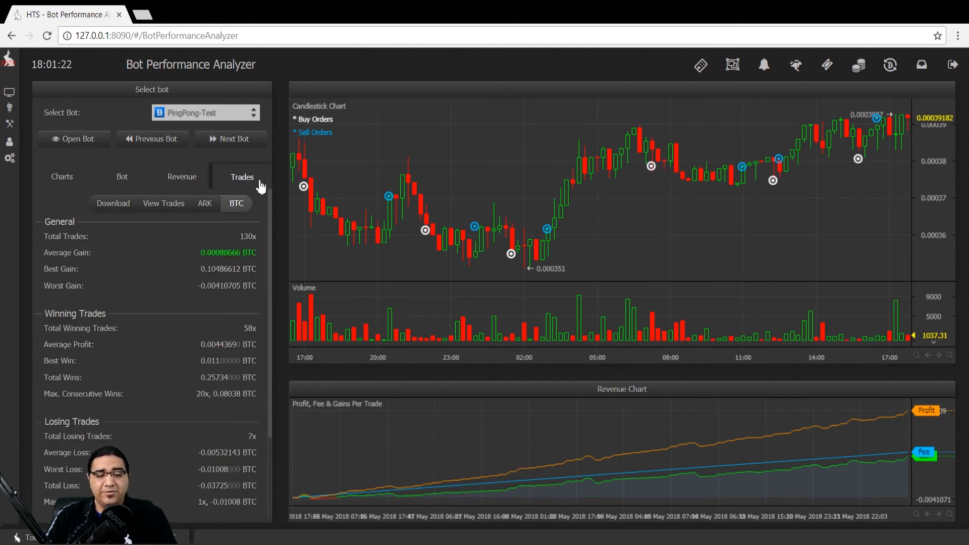
# - Highlight Total Trades and Average Gain, then scroll down to the Buy Orders and Sell Orders statistics
pyautogui.tripleClick(235, 236)
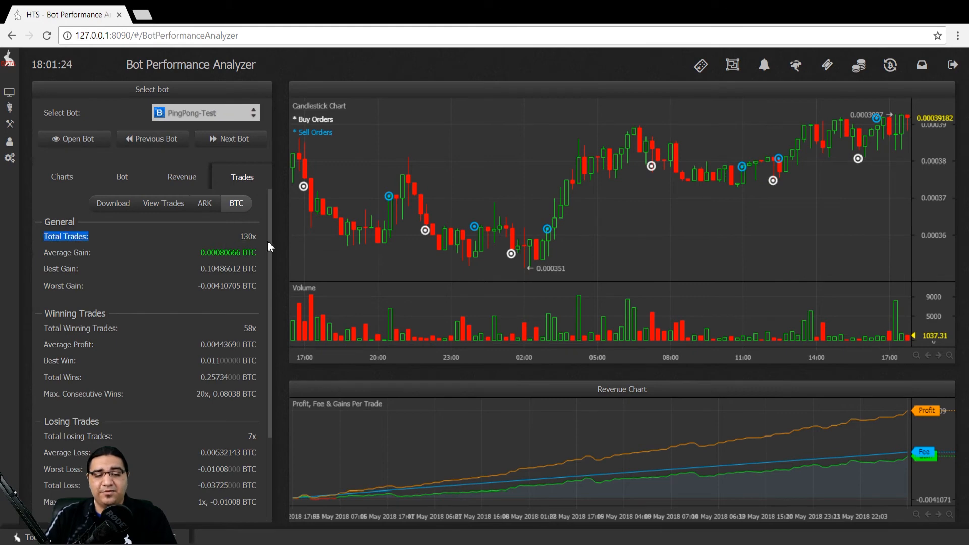
pyautogui.moveTo(225, 256); pyautogui.dragTo(248, 286)
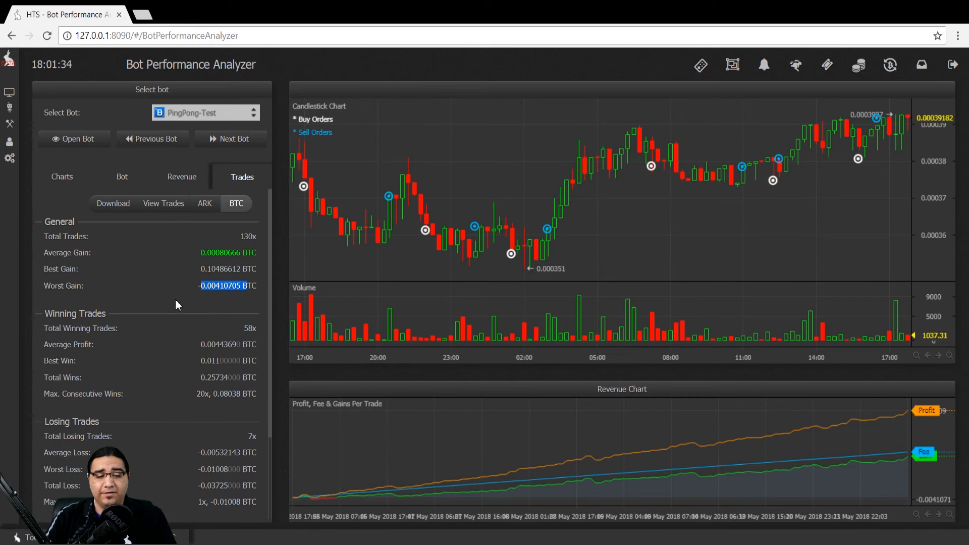
pyautogui.scroll(-3, 259, 383)
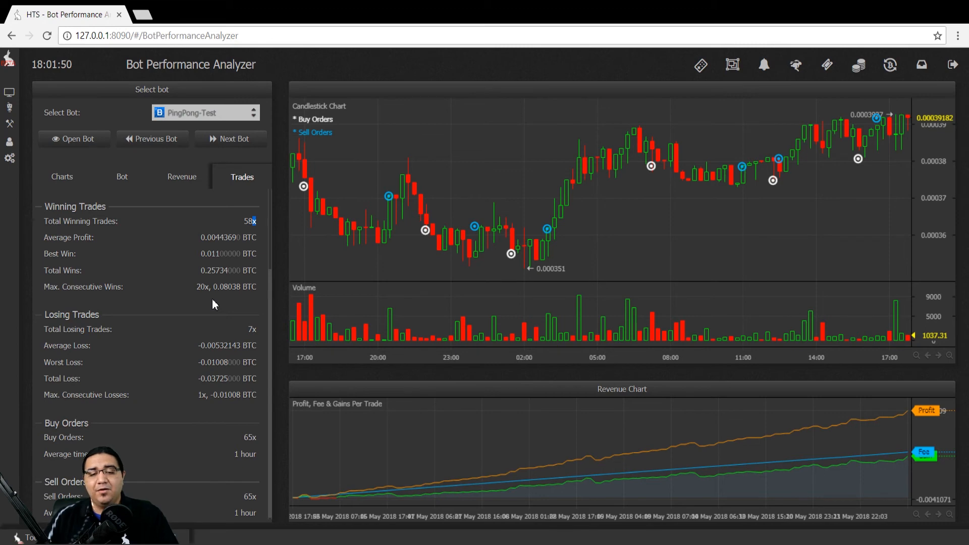
pyautogui.moveTo(197, 287); pyautogui.dragTo(232, 289)
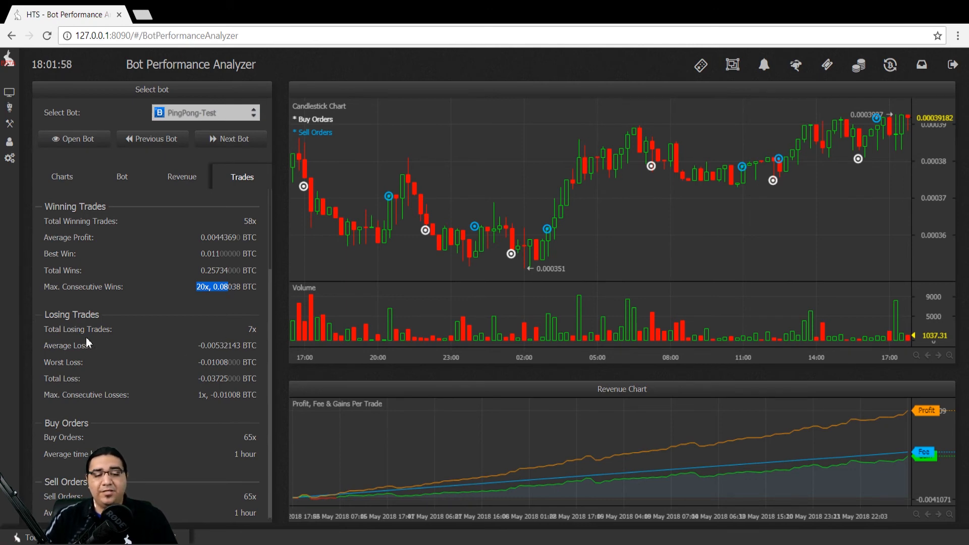
pyautogui.moveTo(244, 331); pyautogui.dragTo(267, 331)
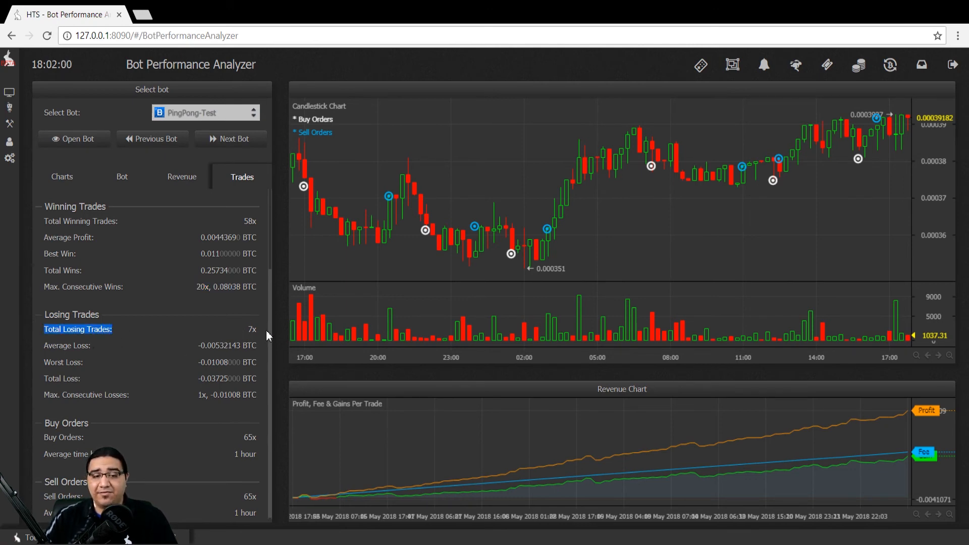
pyautogui.doubleClick(254, 328)
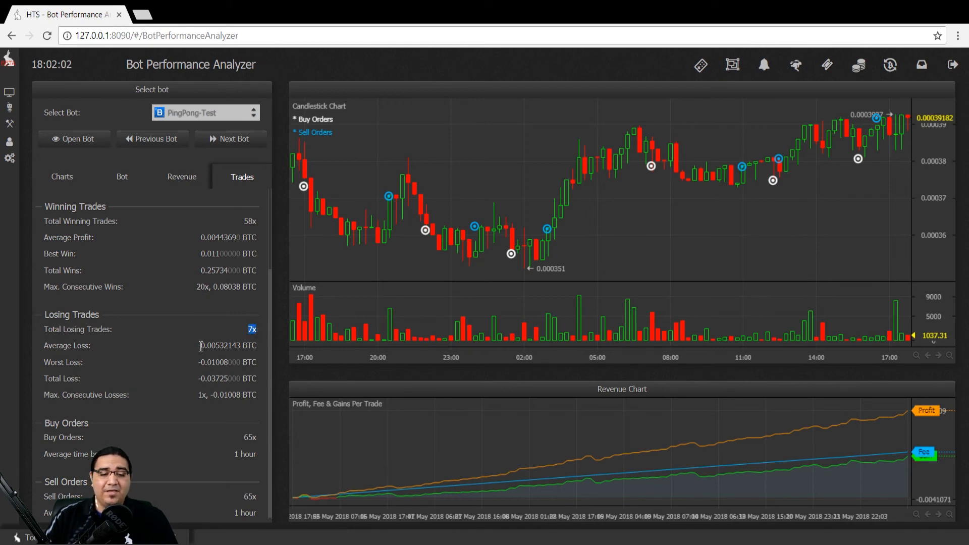
pyautogui.moveTo(200, 345); pyautogui.dragTo(247, 363)
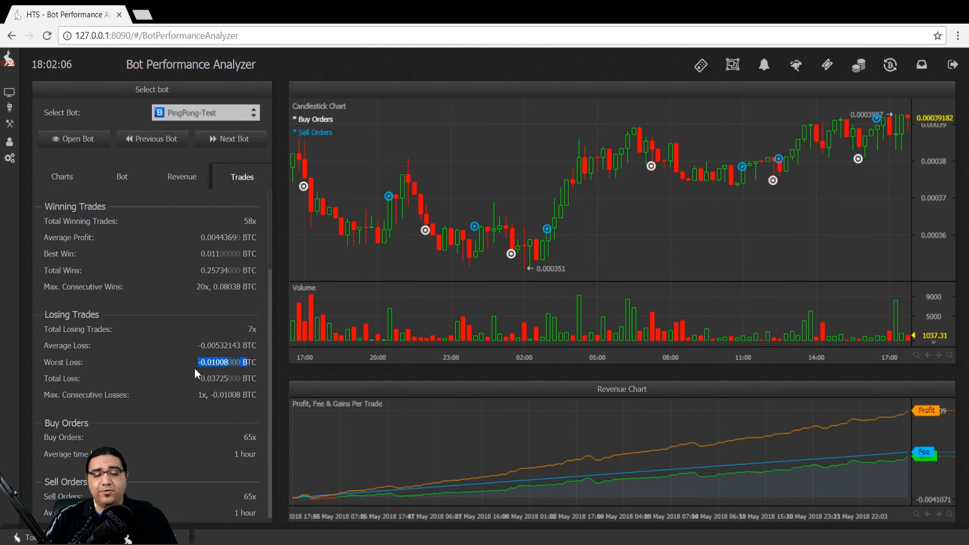
pyautogui.click(192, 384)
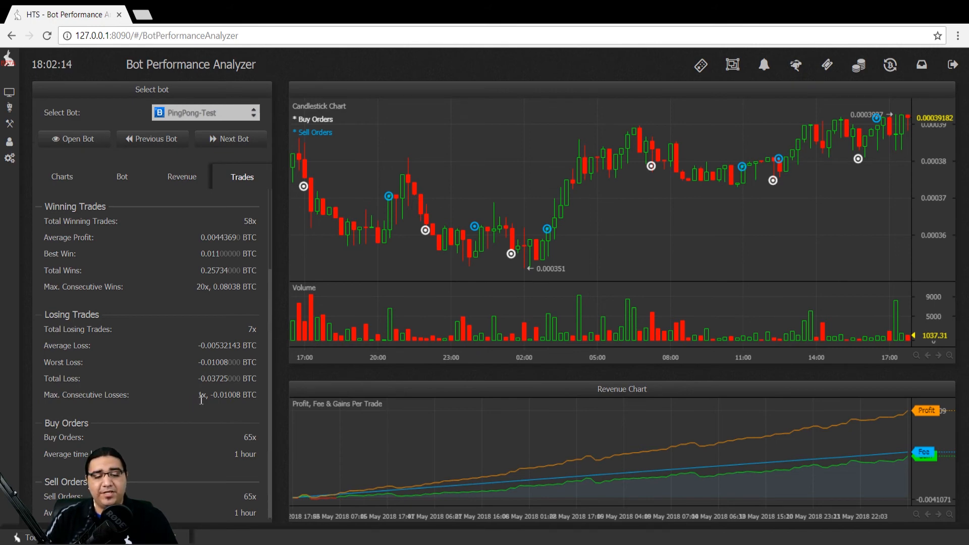
pyautogui.moveTo(197, 396); pyautogui.dragTo(218, 398)
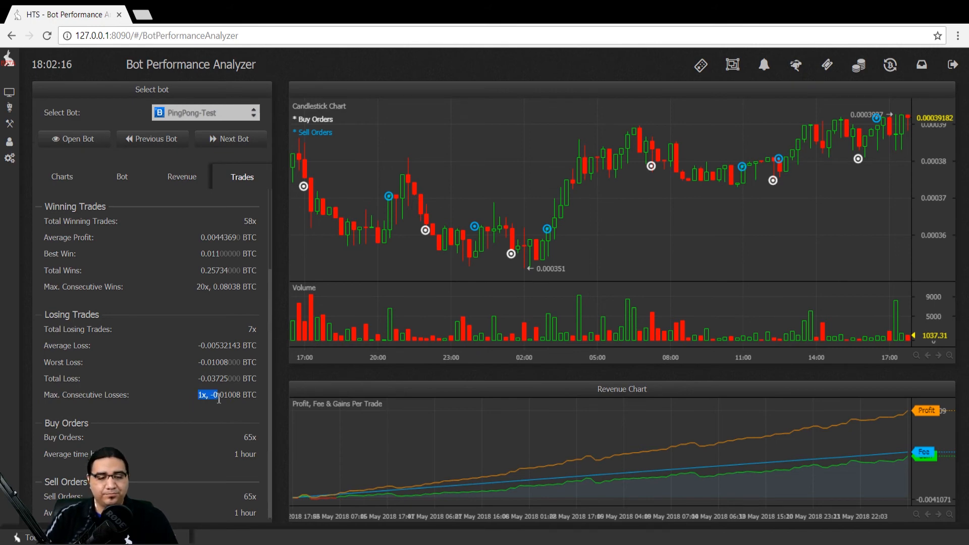
pyautogui.scroll(-1, 219, 397)
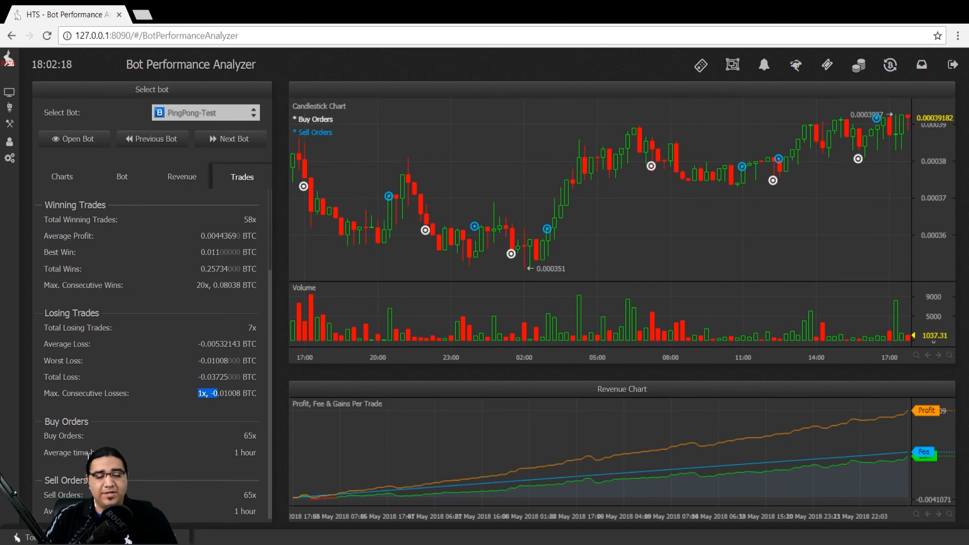
pyautogui.tripleClick(235, 438)
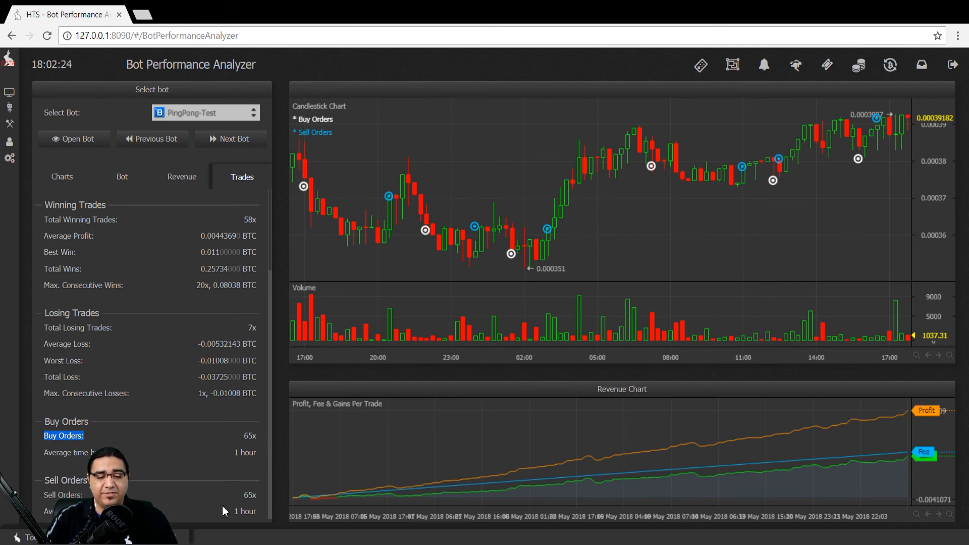
pyautogui.click(234, 495)
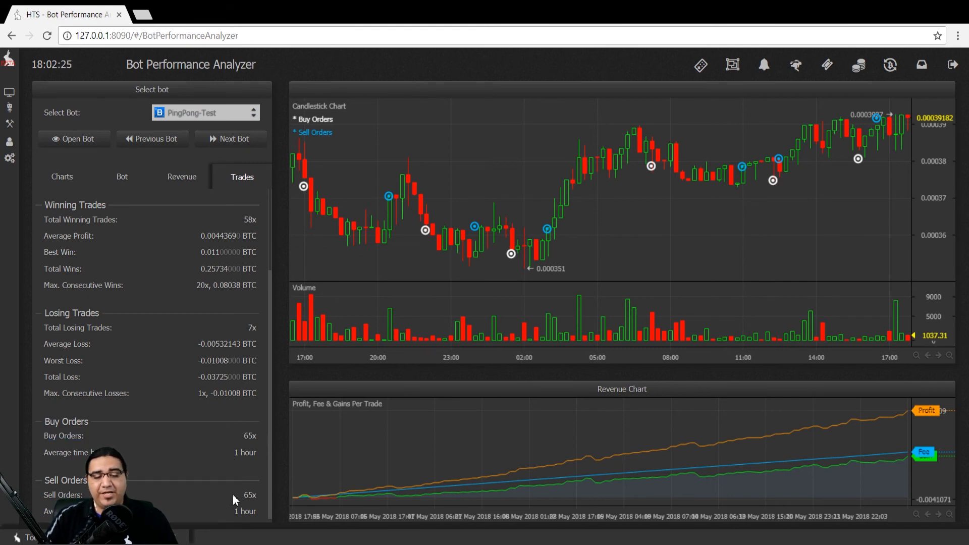
pyautogui.click(251, 472)
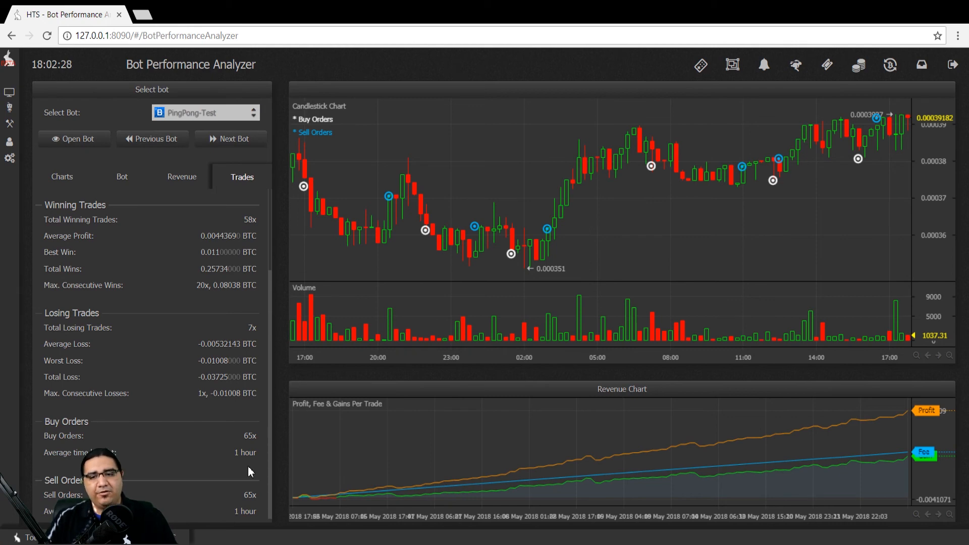